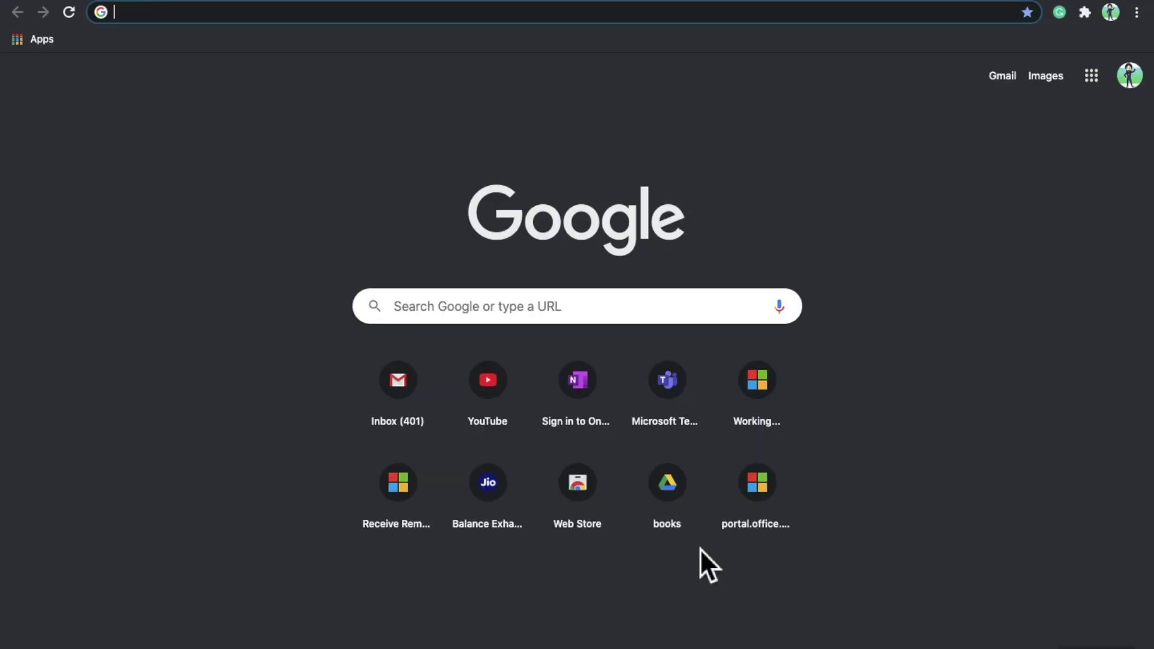
Open portal.office.com from the new tab page and pick the first listed account
{"action": "left_click", "coordinate": [771, 514]}
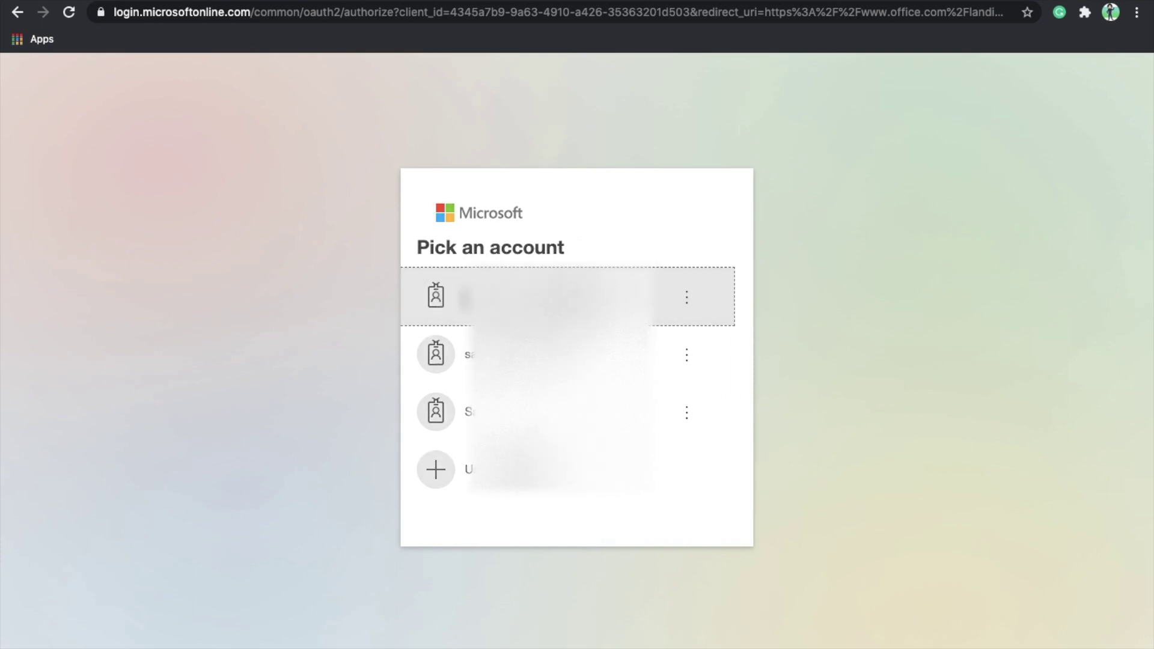
{"action": "left_click", "coordinate": [578, 285]}
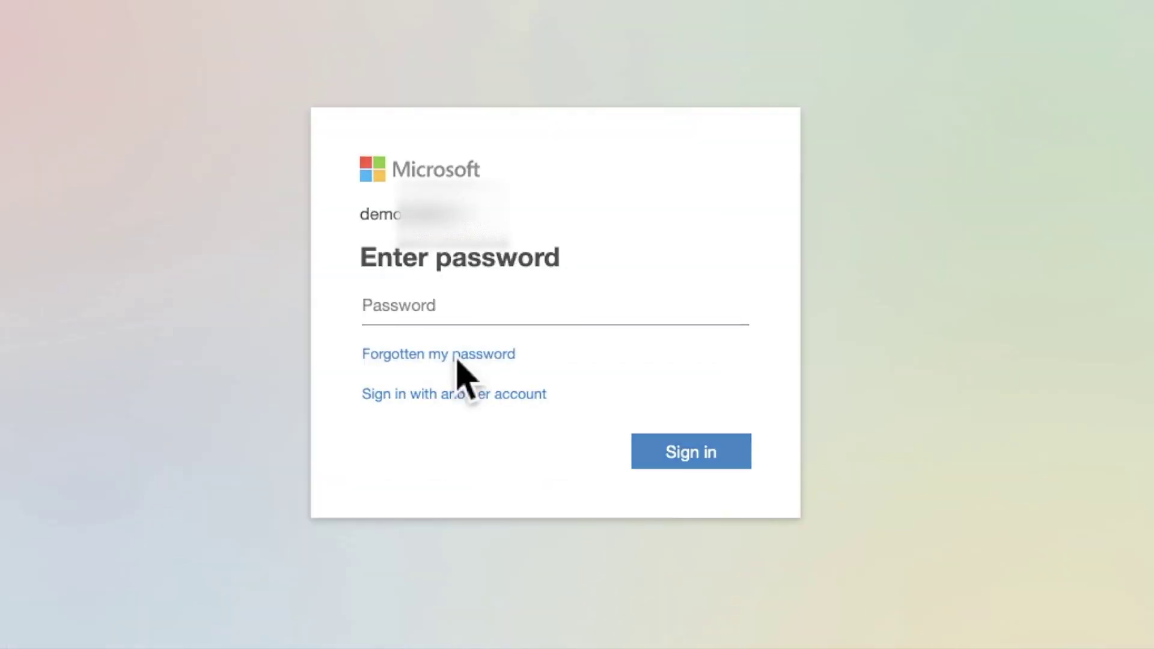
Begin password recovery, refresh the captcha until readable, and submit it with HWLK
{"action": "left_click", "coordinate": [457, 359]}
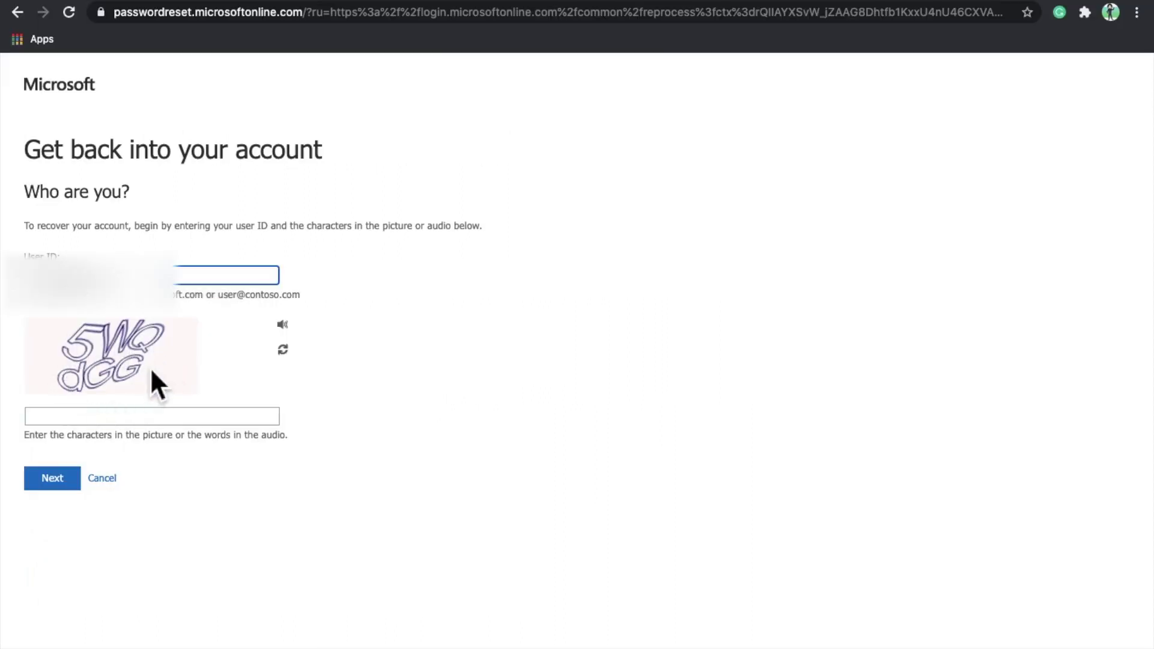
{"action": "left_click", "coordinate": [305, 366]}
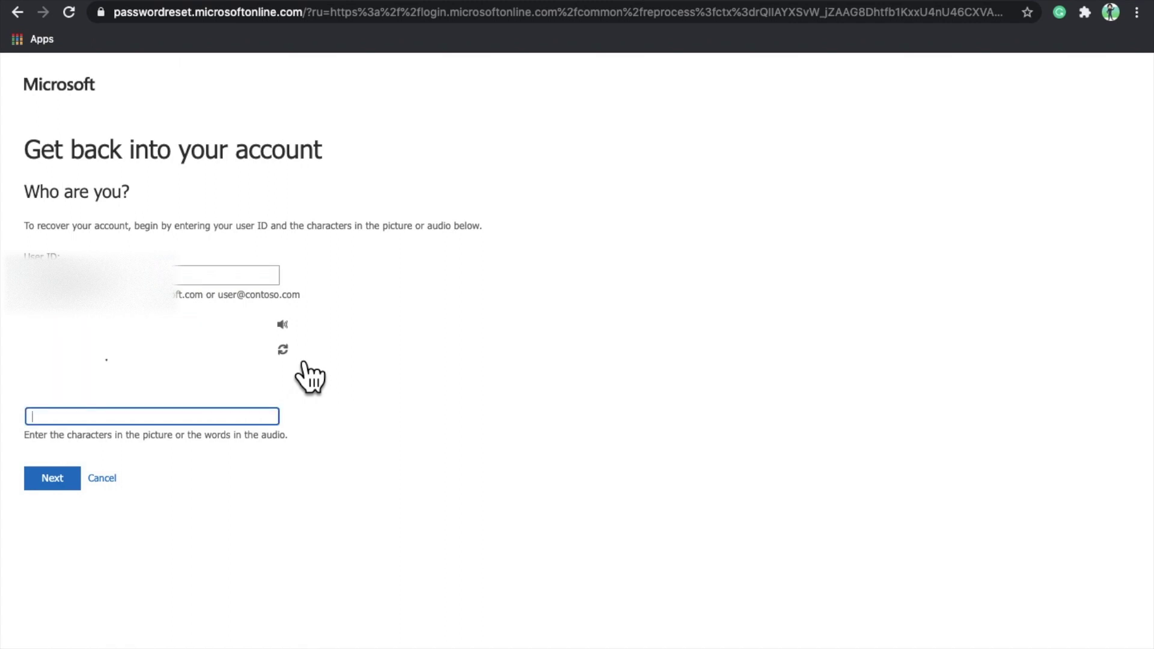
{"action": "left_click", "coordinate": [306, 365]}
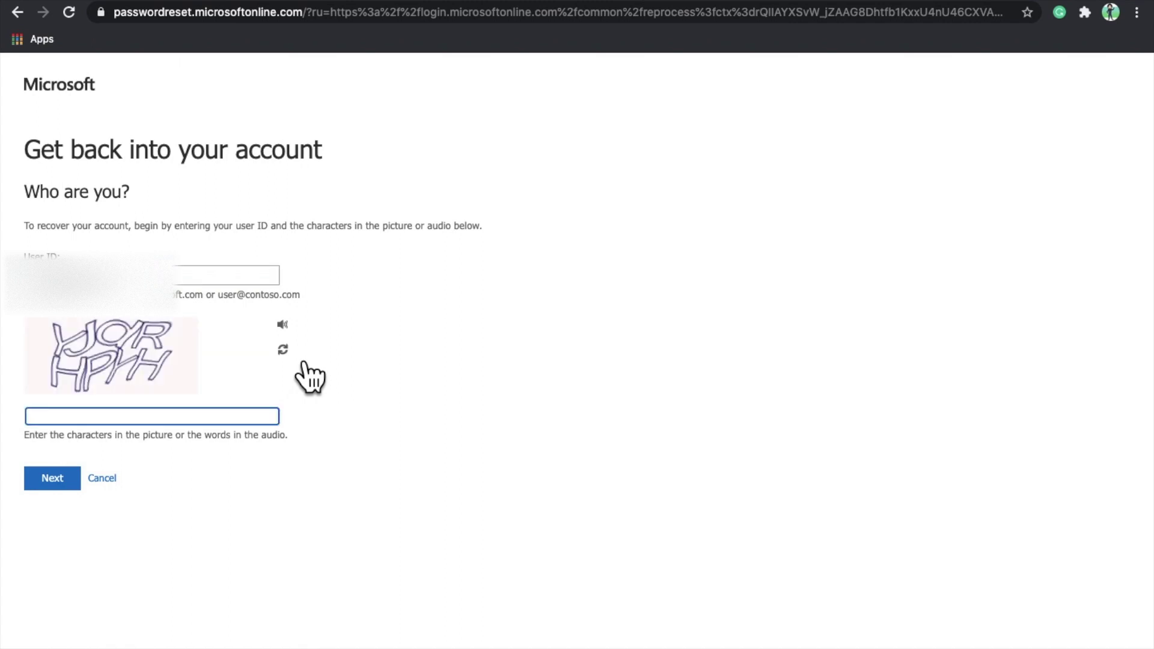
{"action": "left_click", "coordinate": [304, 365]}
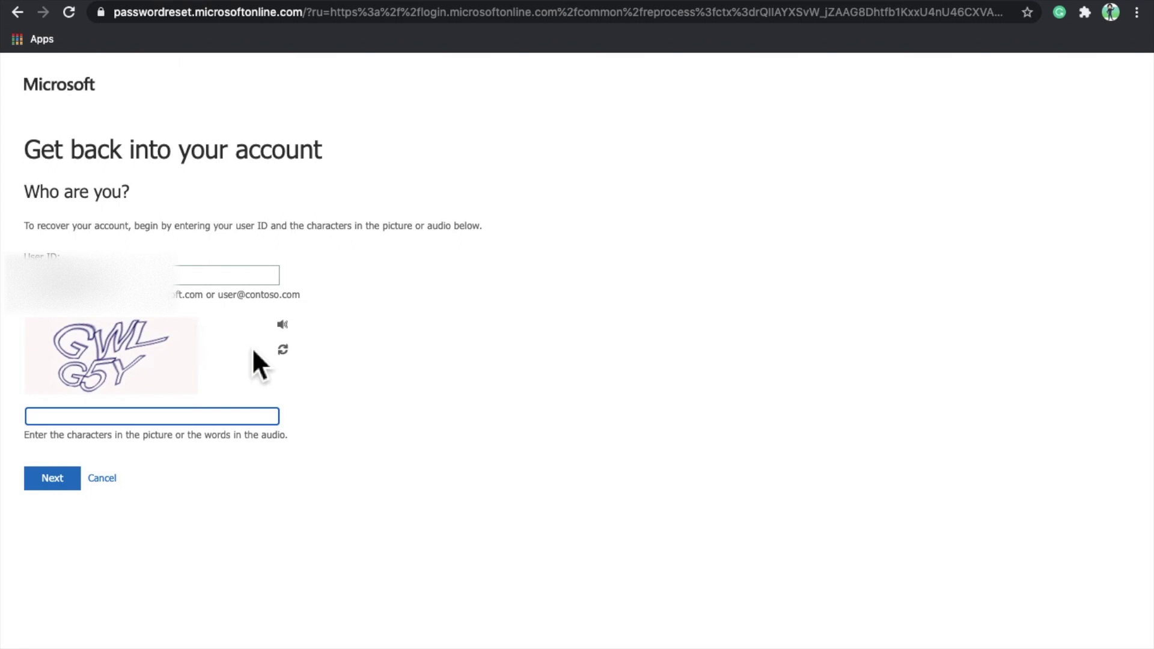
{"action": "left_click", "coordinate": [298, 356]}
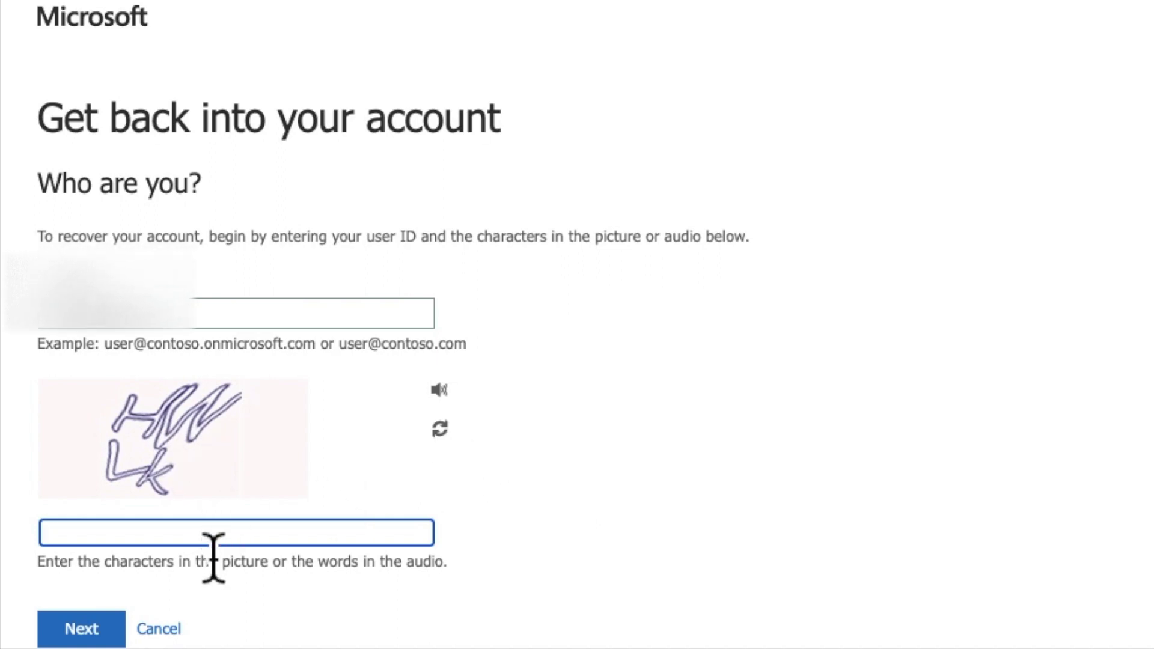
{"action": "type", "text": "H"}
{"action": "type", "text": "W"}
{"action": "type", "text": "LK"}
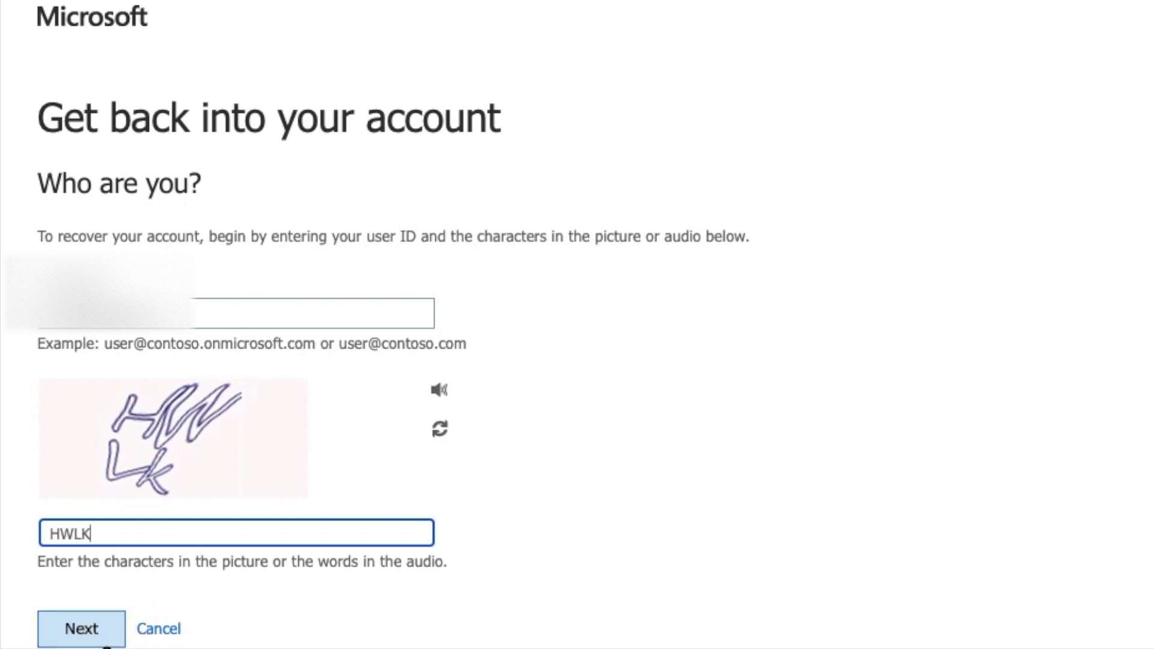
{"action": "left_click", "coordinate": [110, 643]}
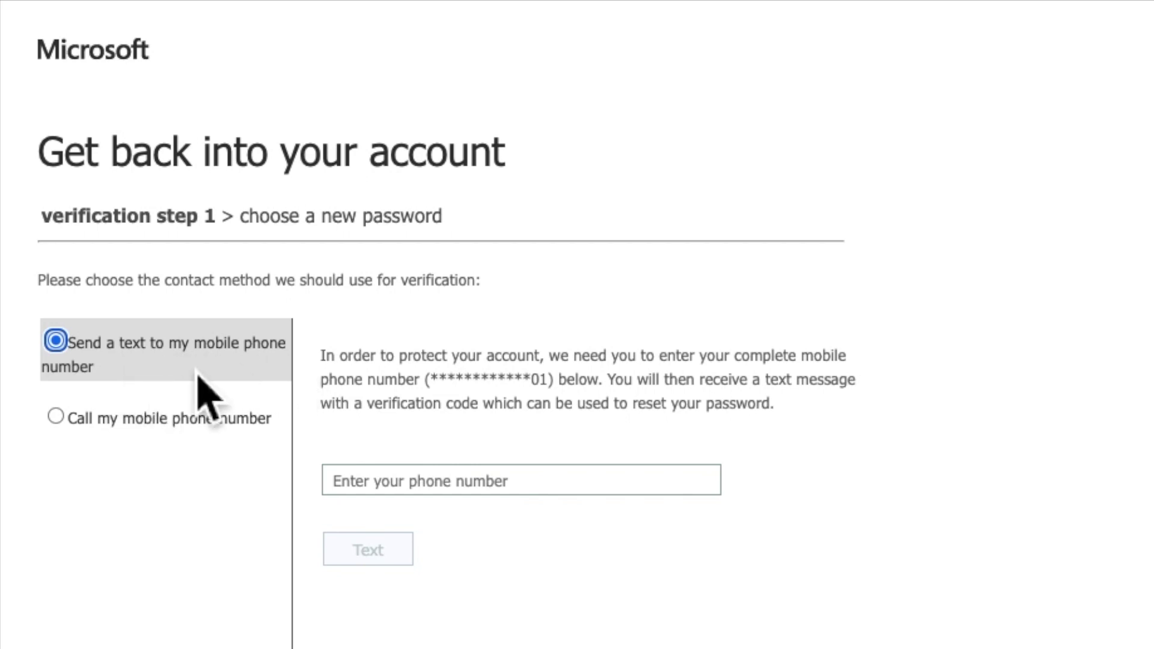
{"action": "left_click", "coordinate": [408, 481]}
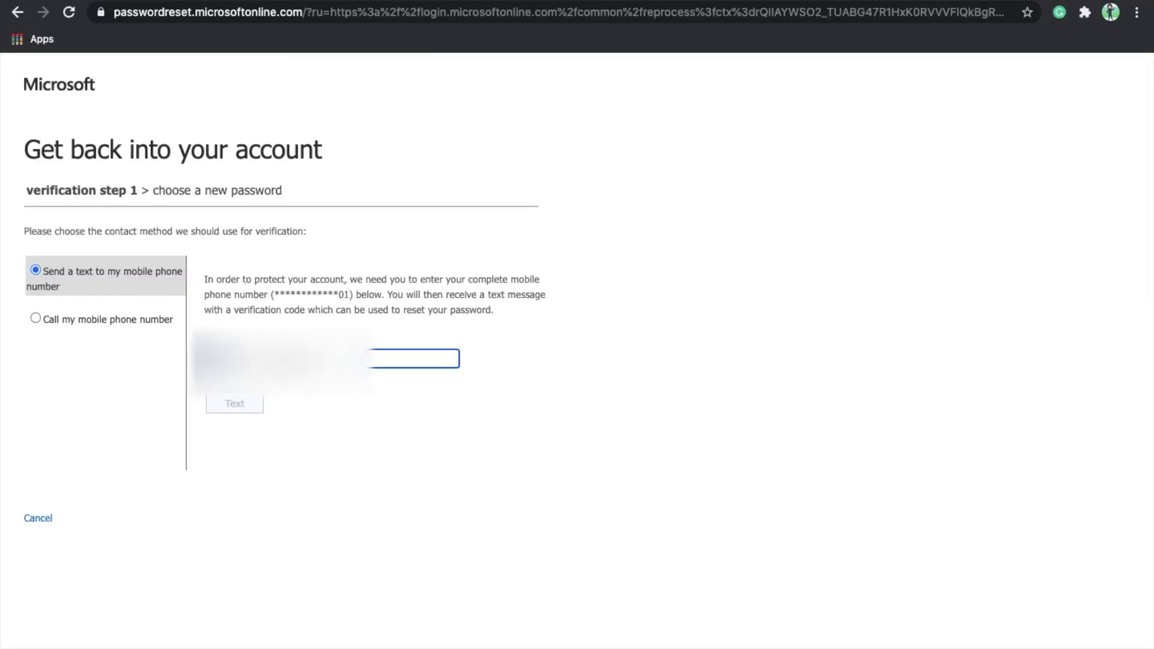
{"action": "type", "text": "01"}
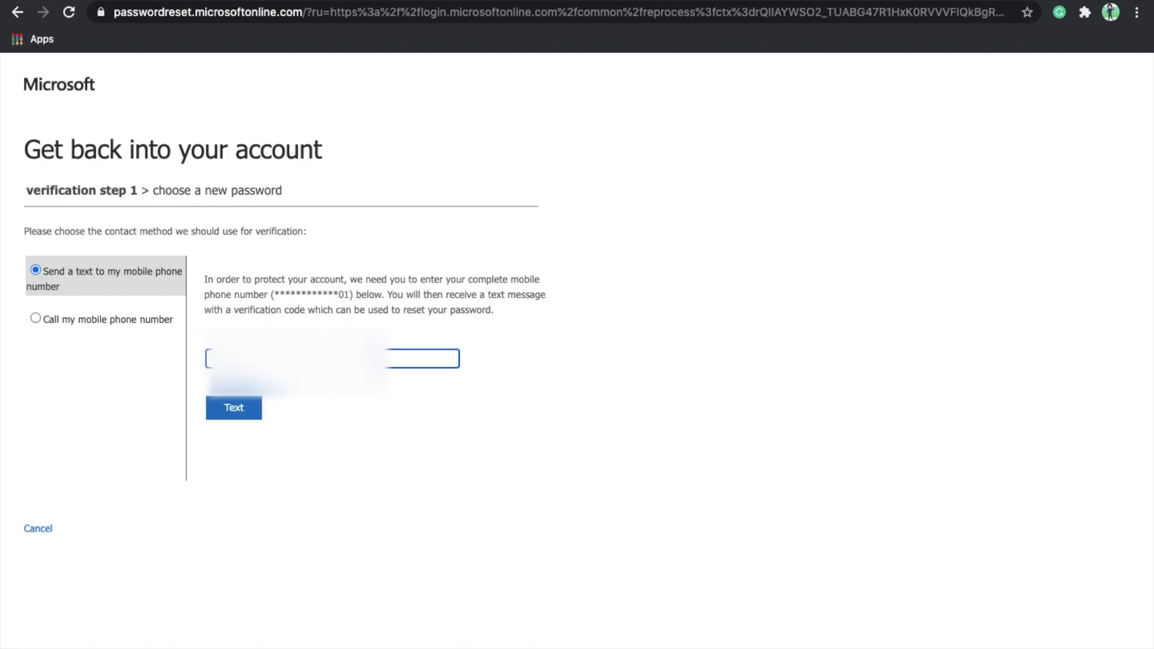
{"action": "left_click", "coordinate": [233, 416]}
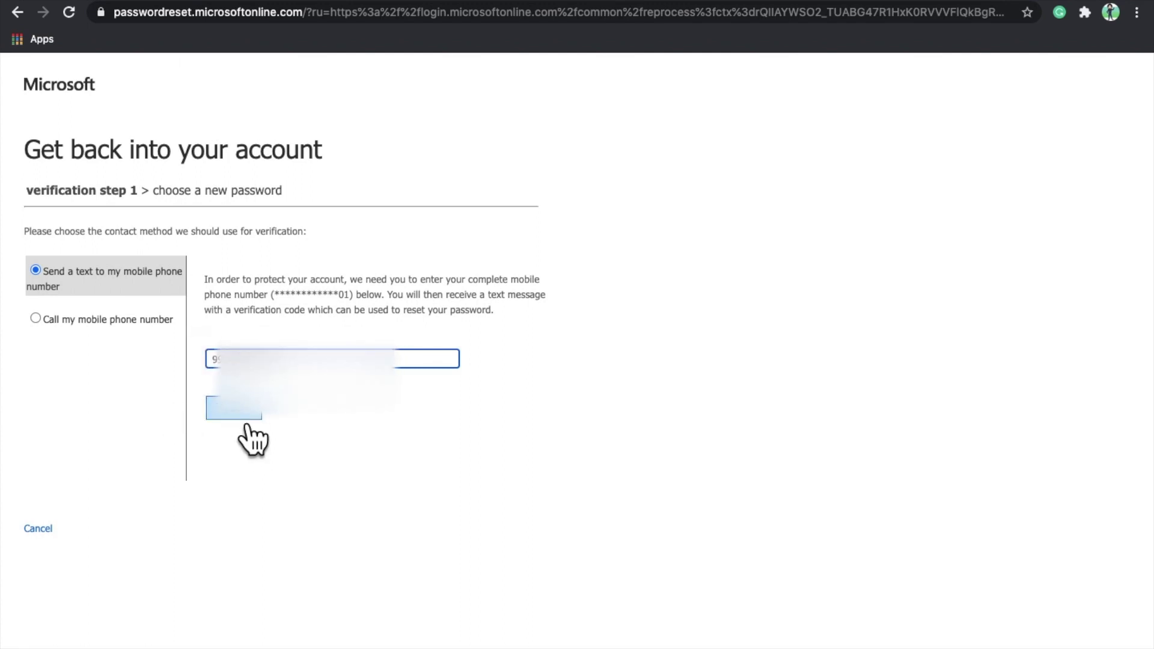
{"action": "left_click", "coordinate": [241, 415]}
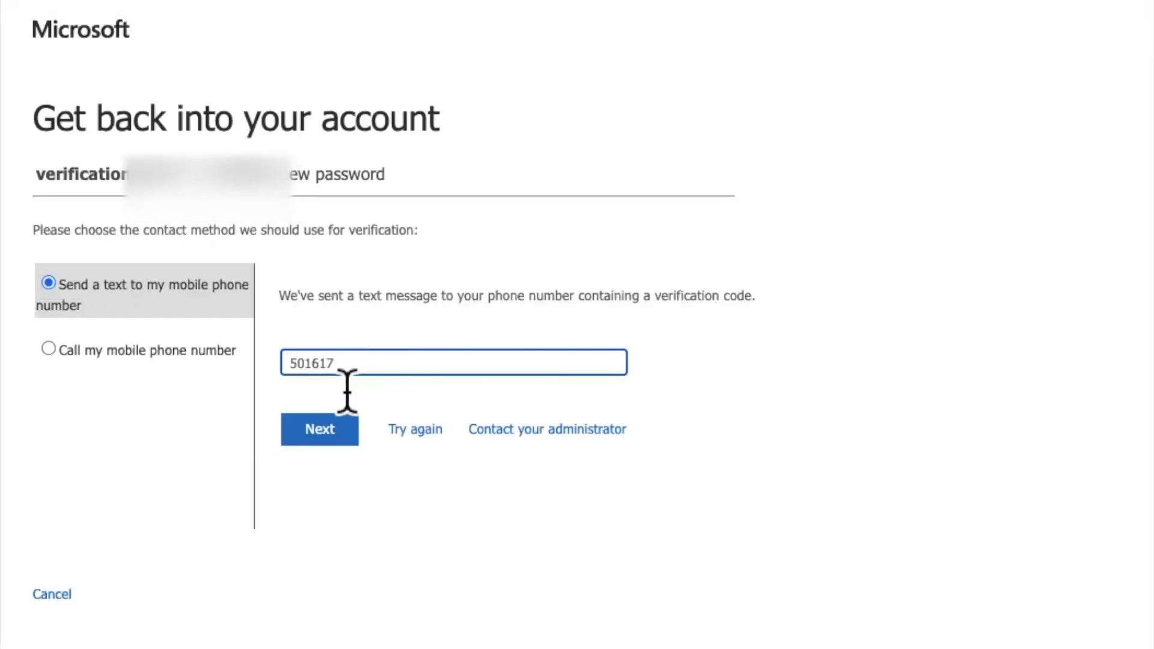
{"action": "left_click", "coordinate": [358, 441]}
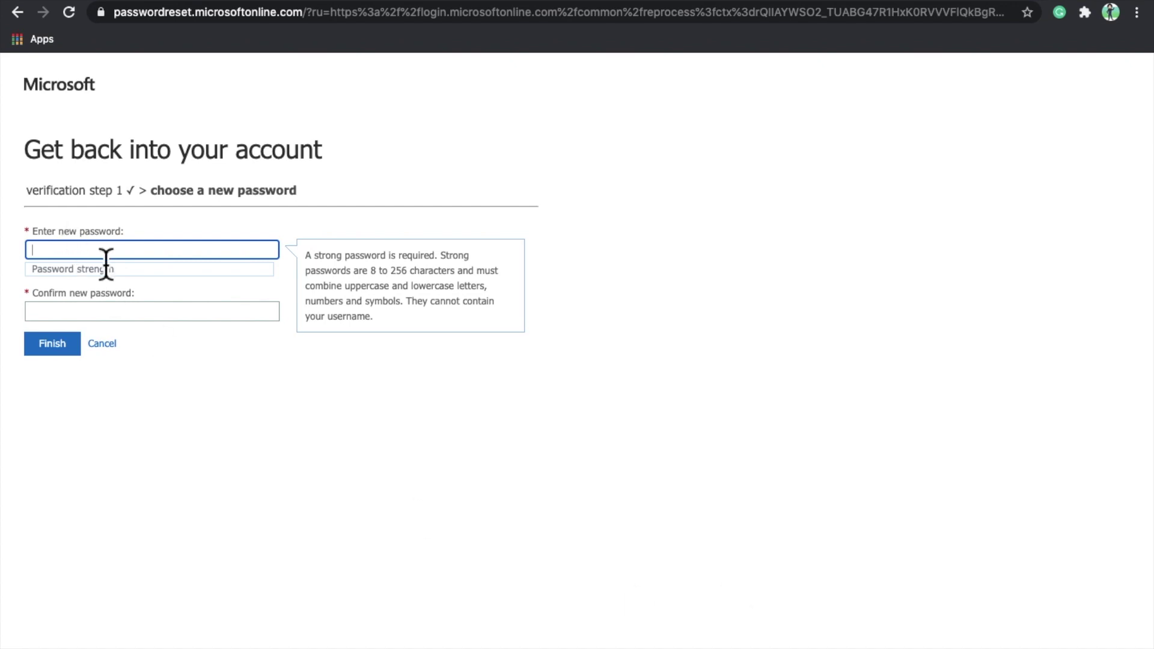
{"action": "type", "text": "********"}
Enter a strong new password identically in both fields and finish the reset
{"action": "left_click", "coordinate": [114, 315]}
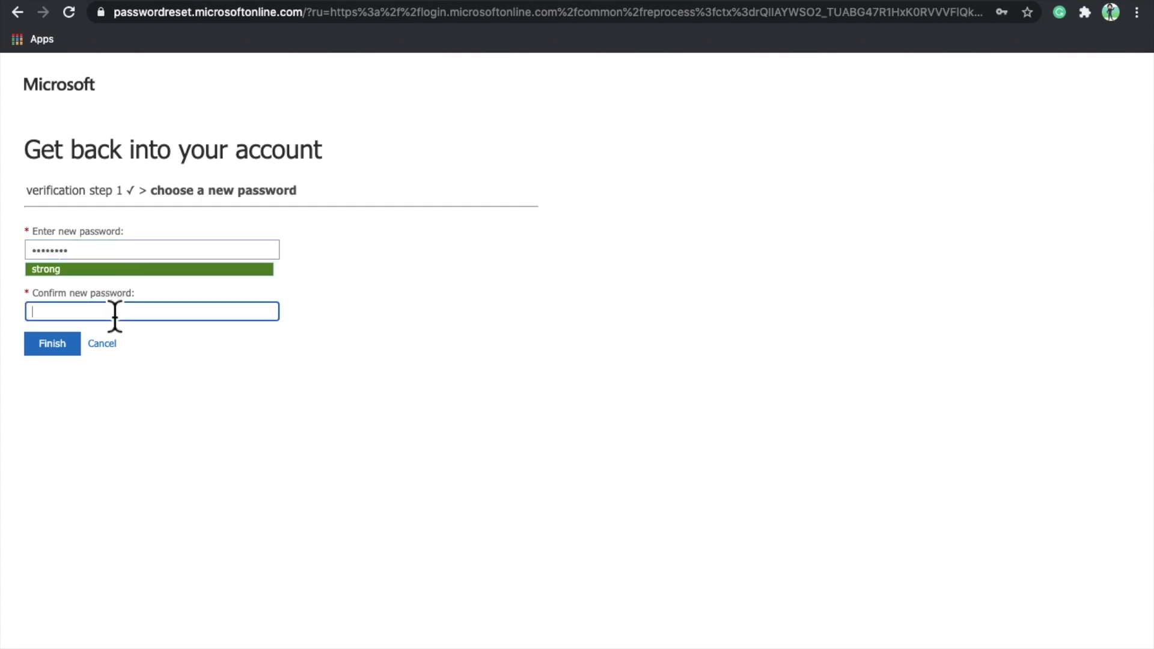
{"action": "type", "text": "****"}
{"action": "type", "text": "****"}
{"action": "left_click", "coordinate": [71, 368]}
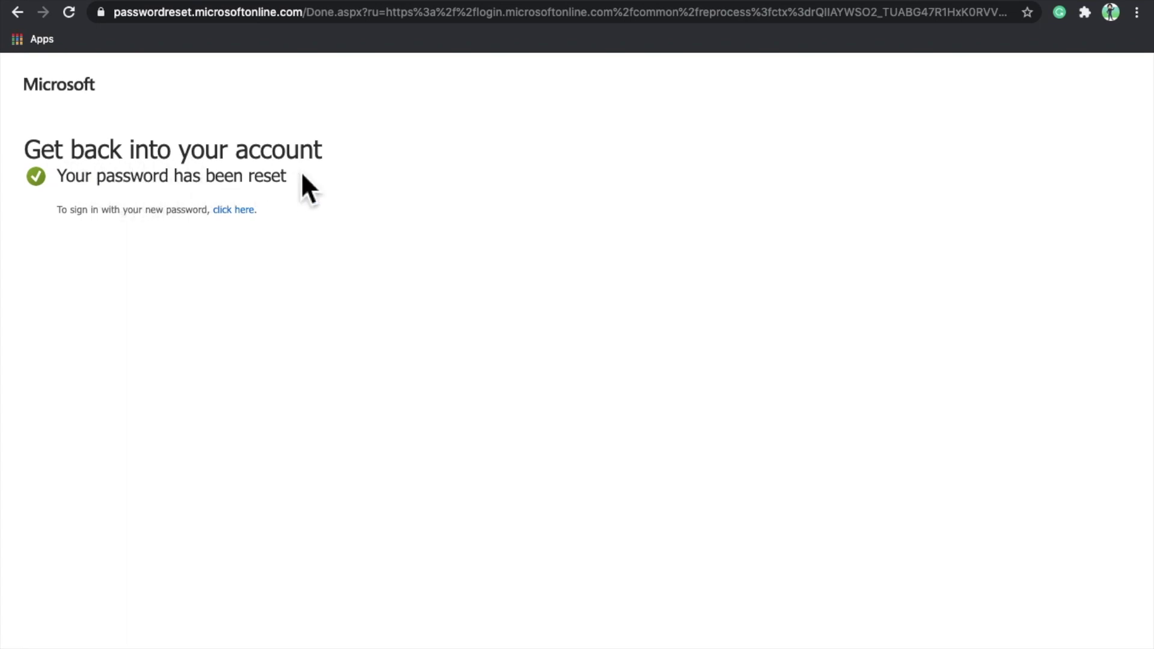
Sign back in with the new password from the reset confirmation's 'click here' link
{"action": "left_click", "coordinate": [246, 215]}
{"action": "type", "text": "********"}
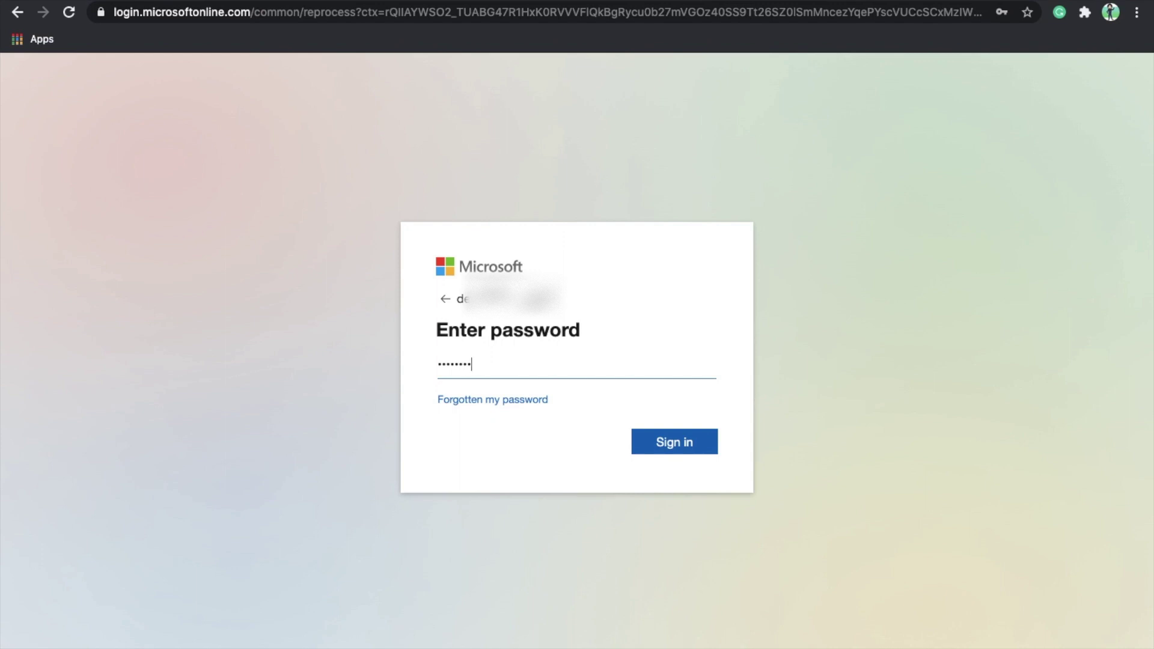
{"action": "key", "text": "Return"}
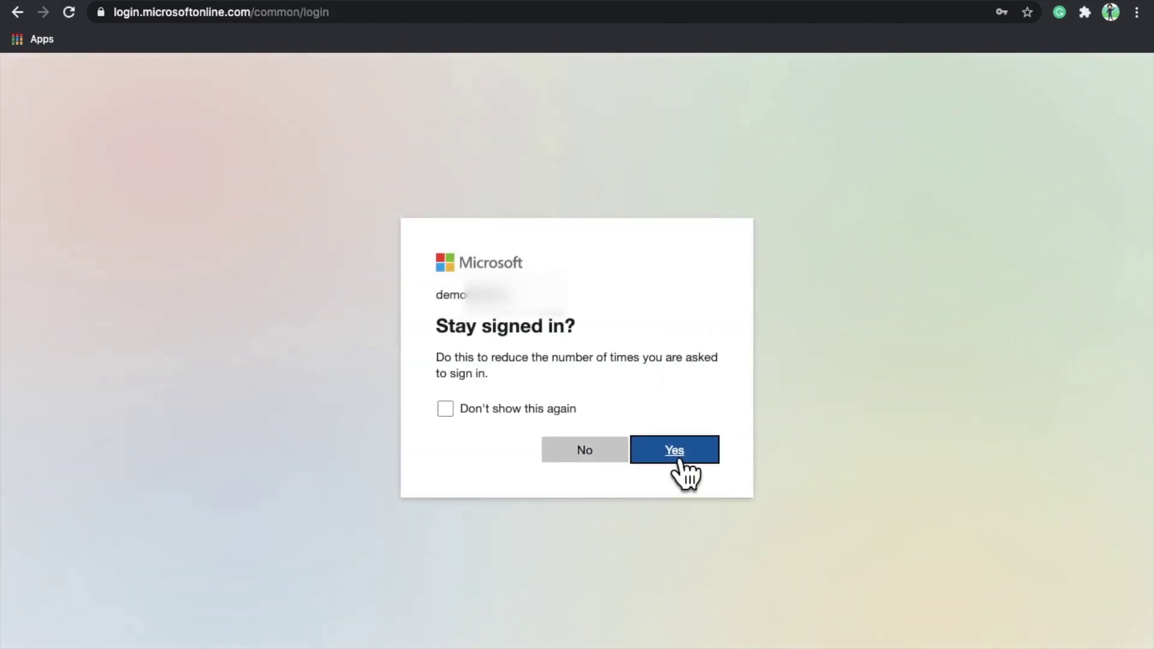